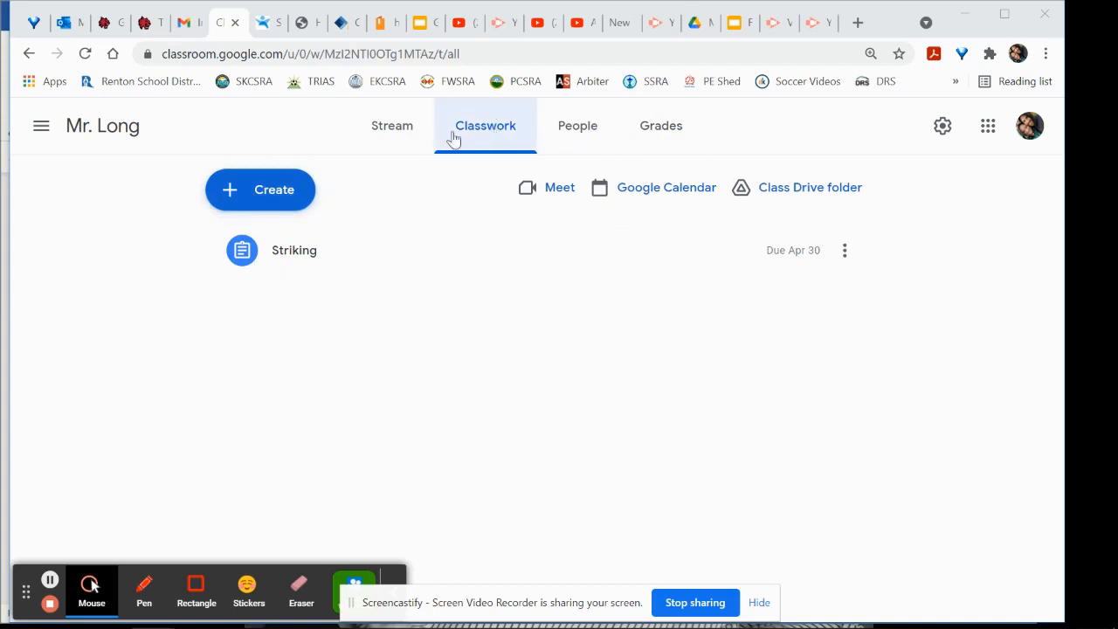
Create a new classwork question and set its points to 5.
left_click(248, 186)
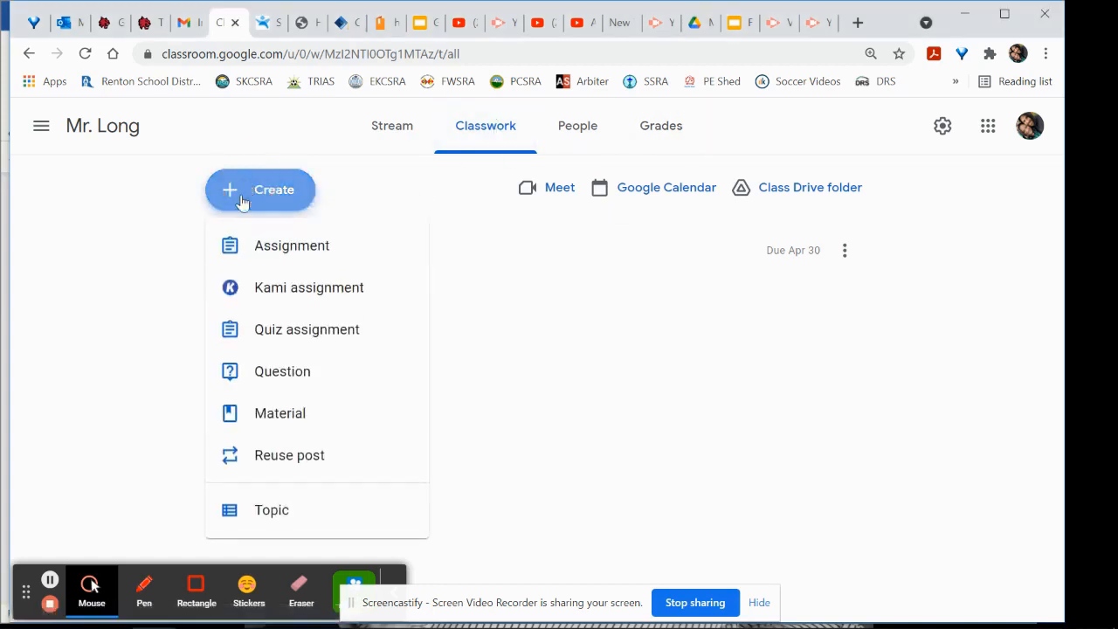
left_click(271, 373)
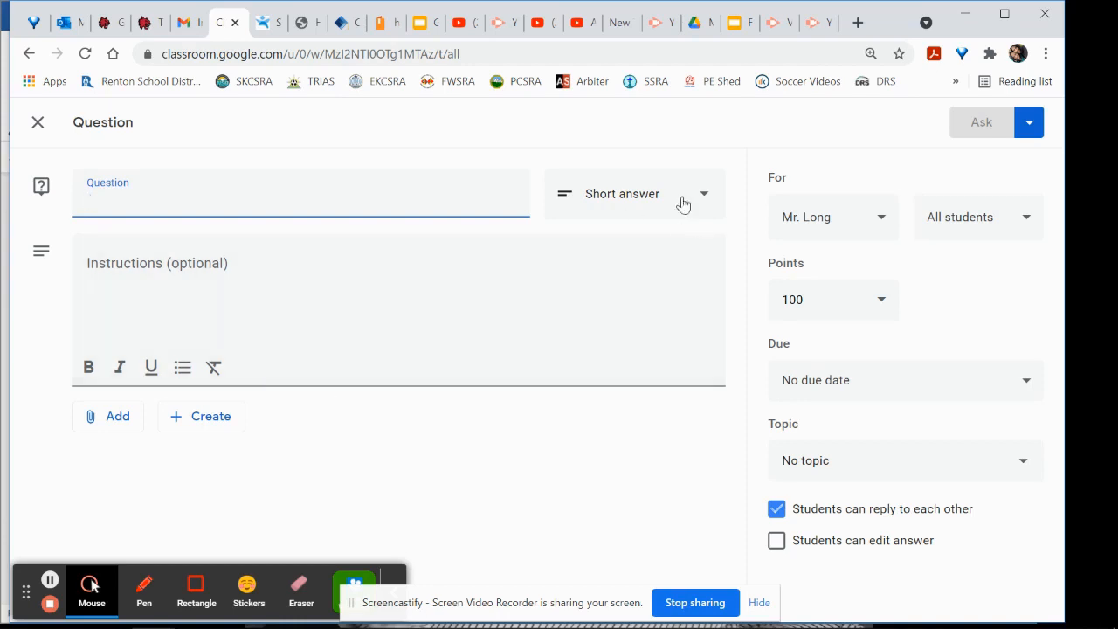
left_click(623, 201)
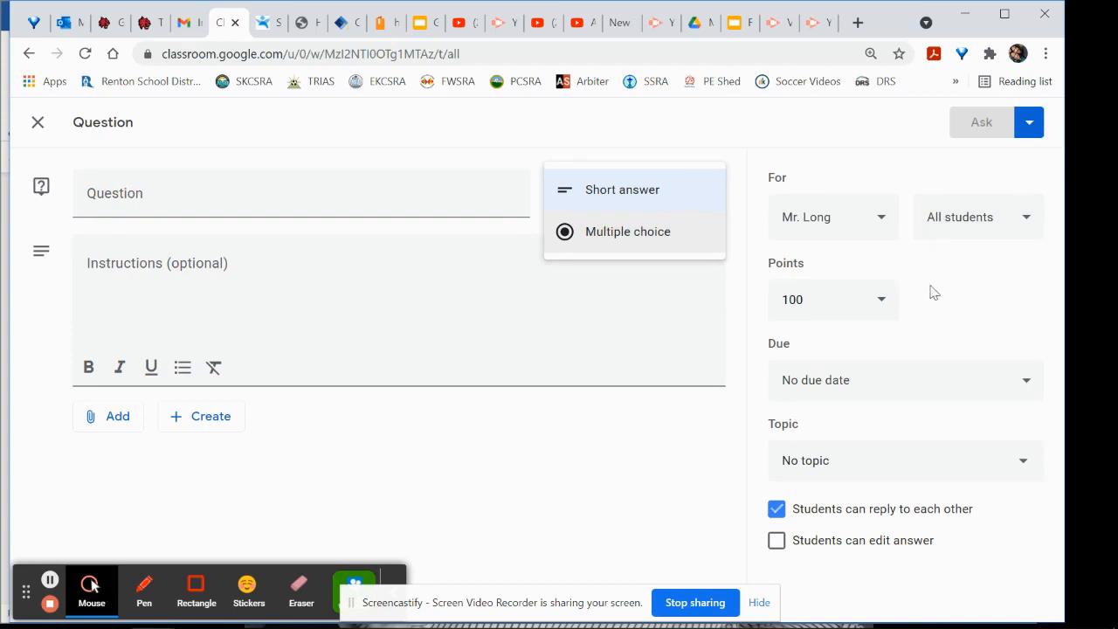
left_click(755, 303)
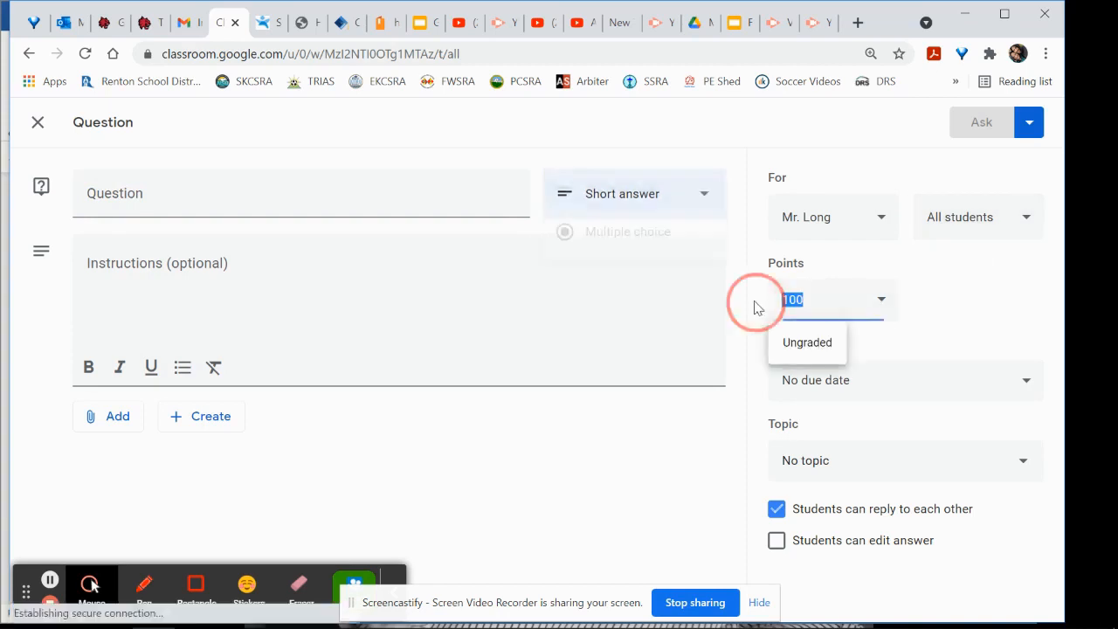
type("5")
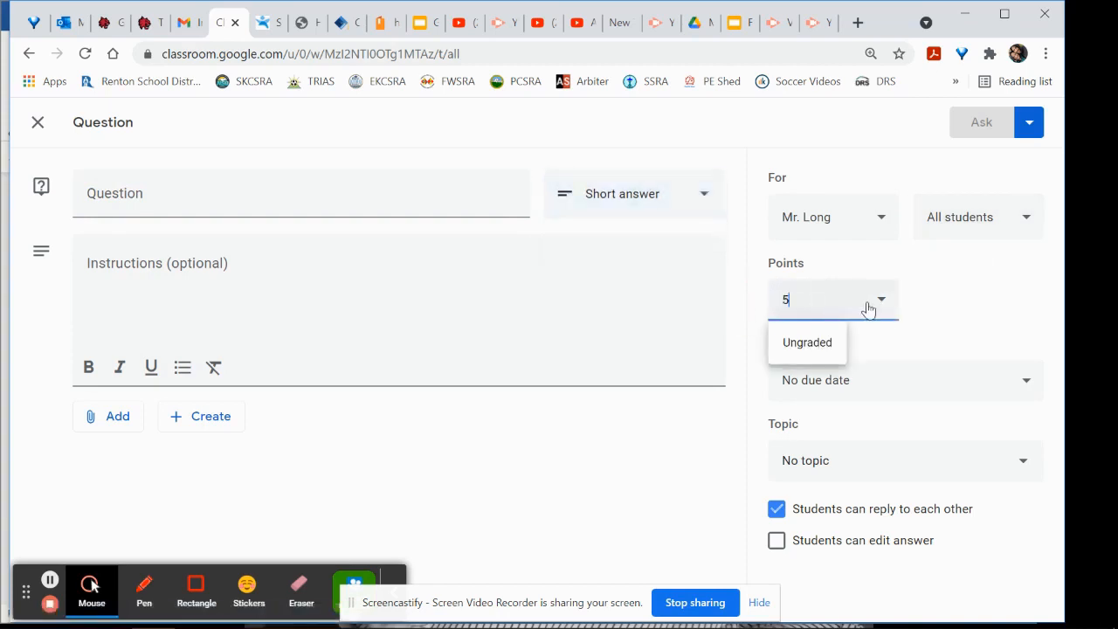
left_click(919, 339)
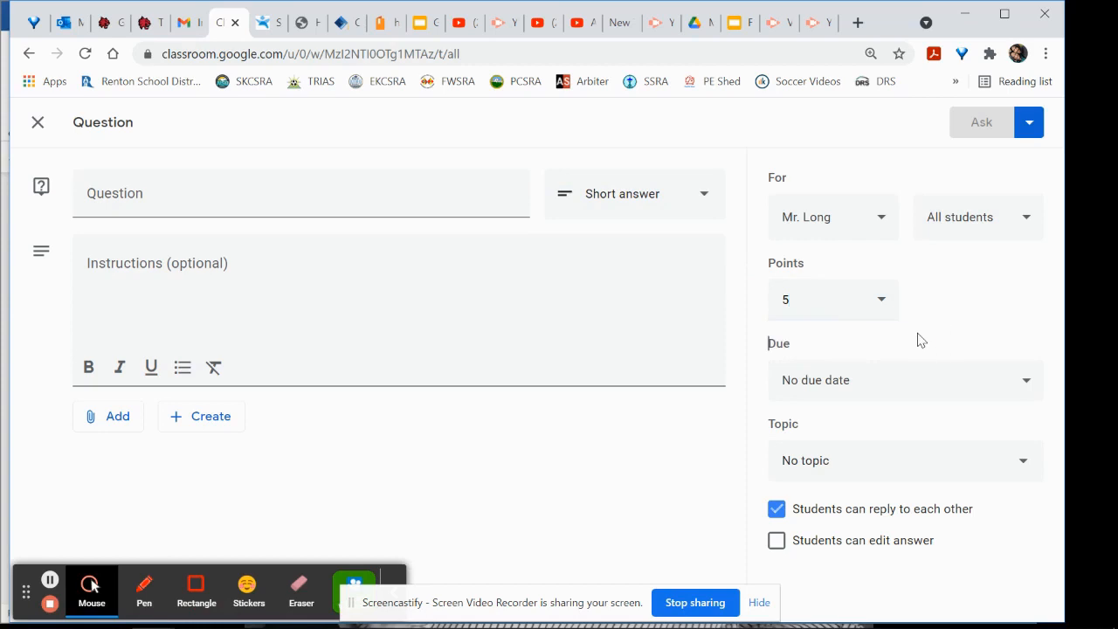
Set the question's due date to Apr 30, 2021, without a time.
left_click(840, 390)
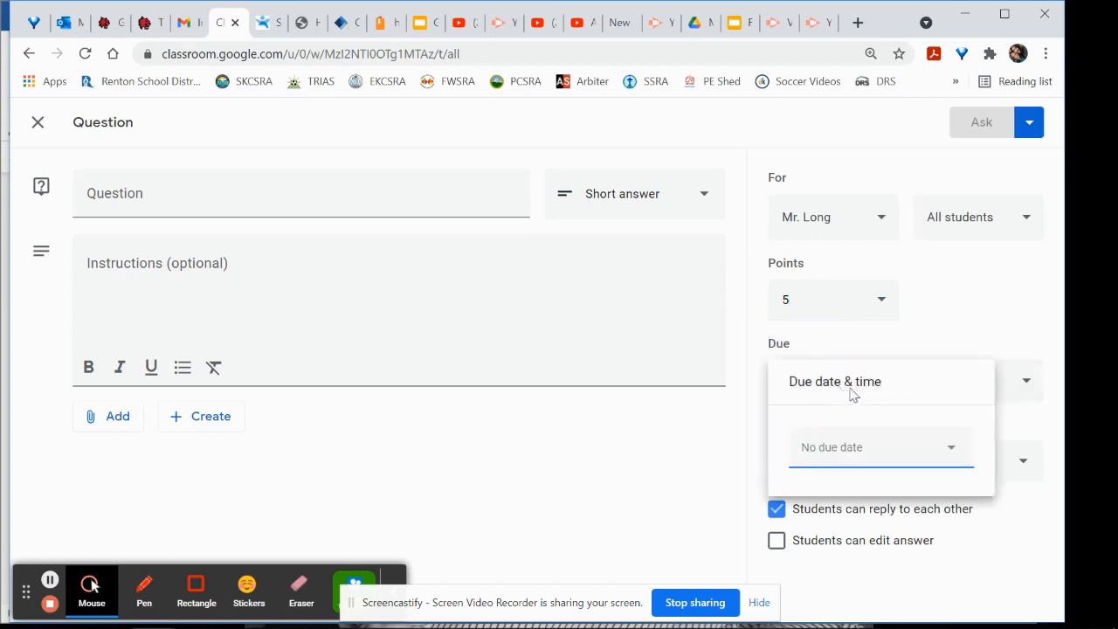
left_click(952, 450)
left_click(942, 405)
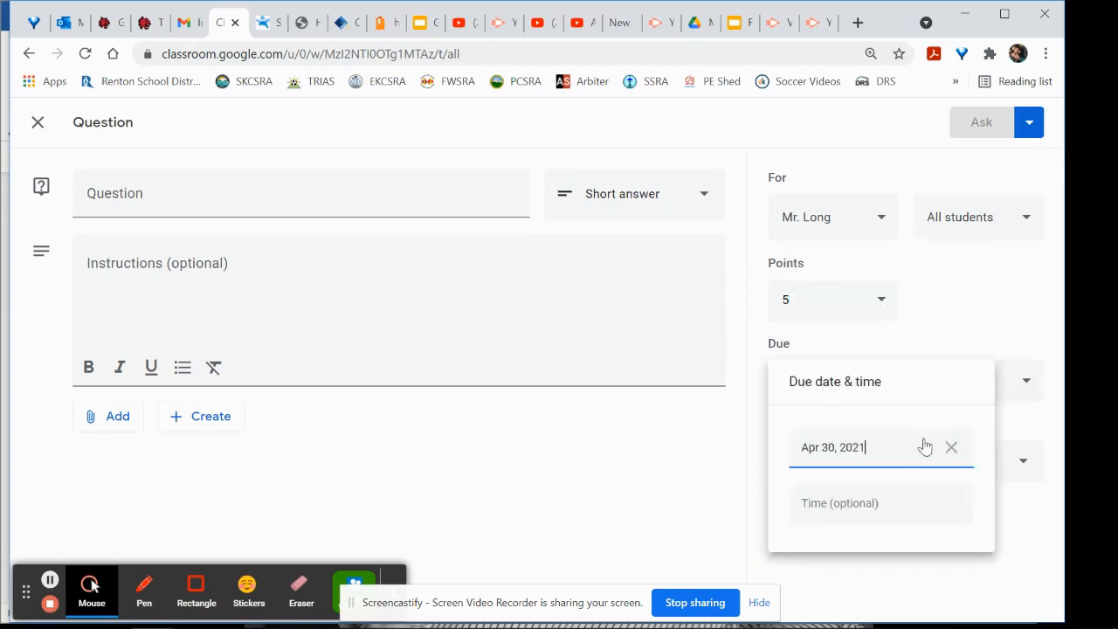
left_click(983, 341)
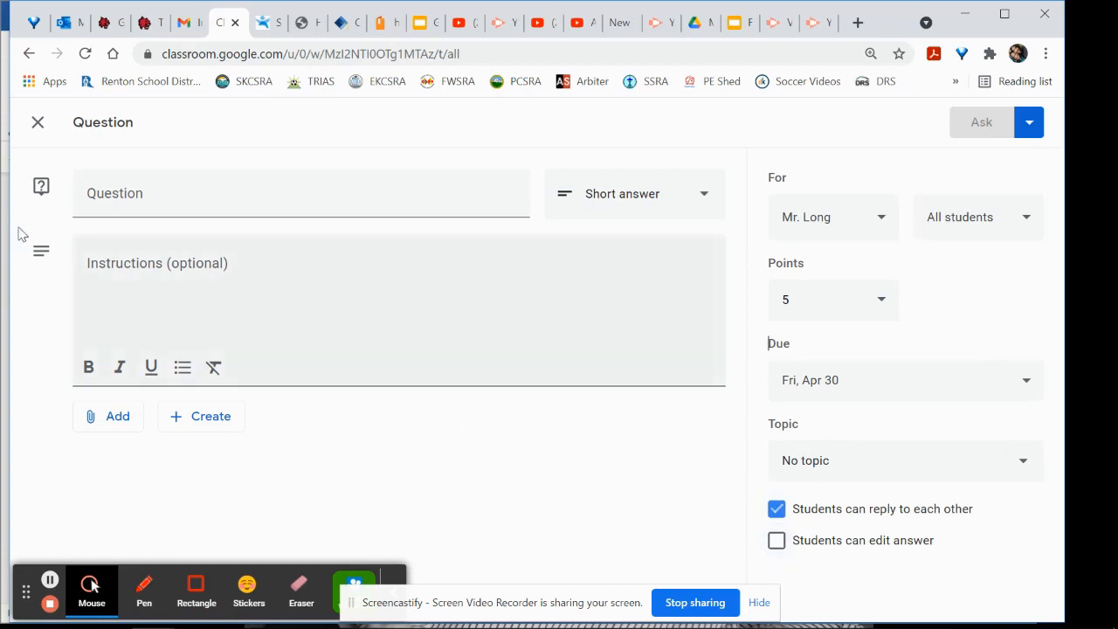
Change the question type to multiple choice.
left_click(162, 206)
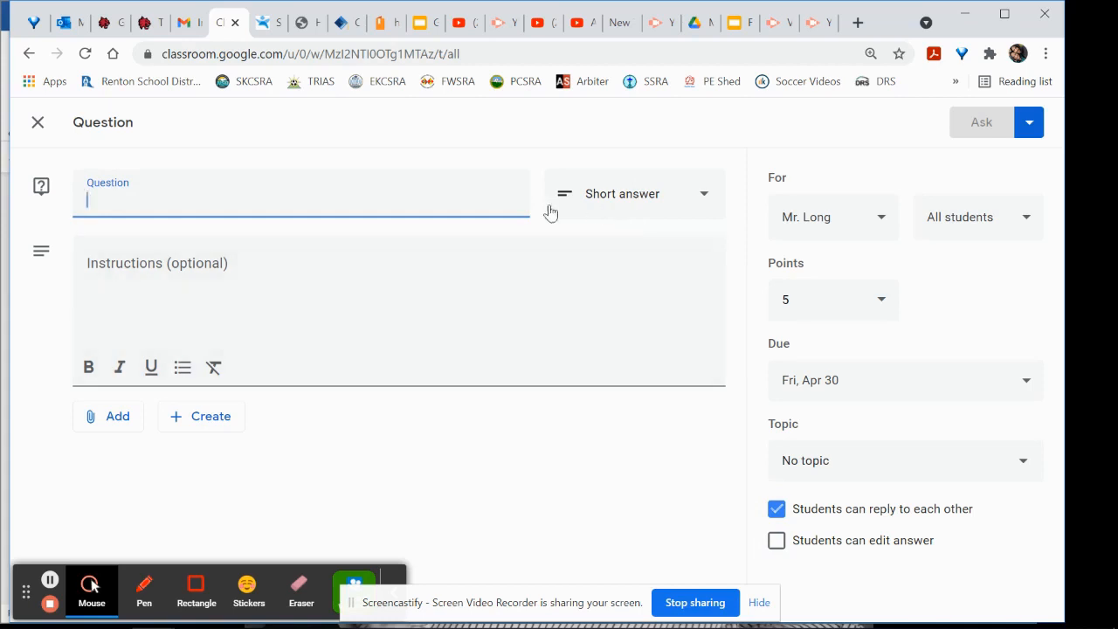
left_click(644, 194)
left_click(623, 234)
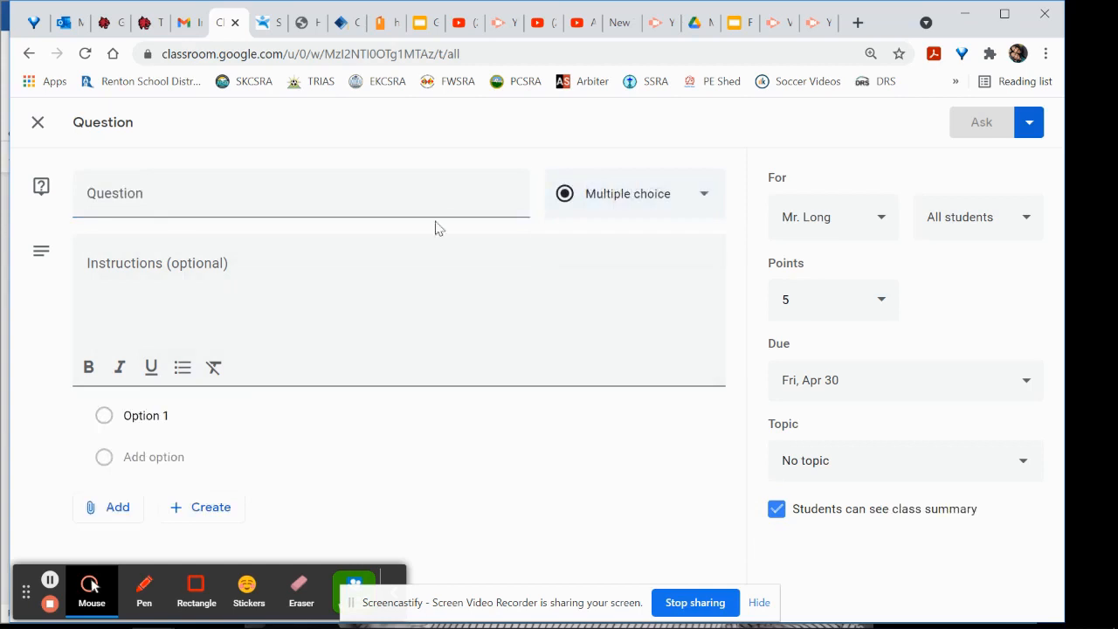
Enter the question text "Which foot do you step with during a forehand strike?".
left_click(150, 198)
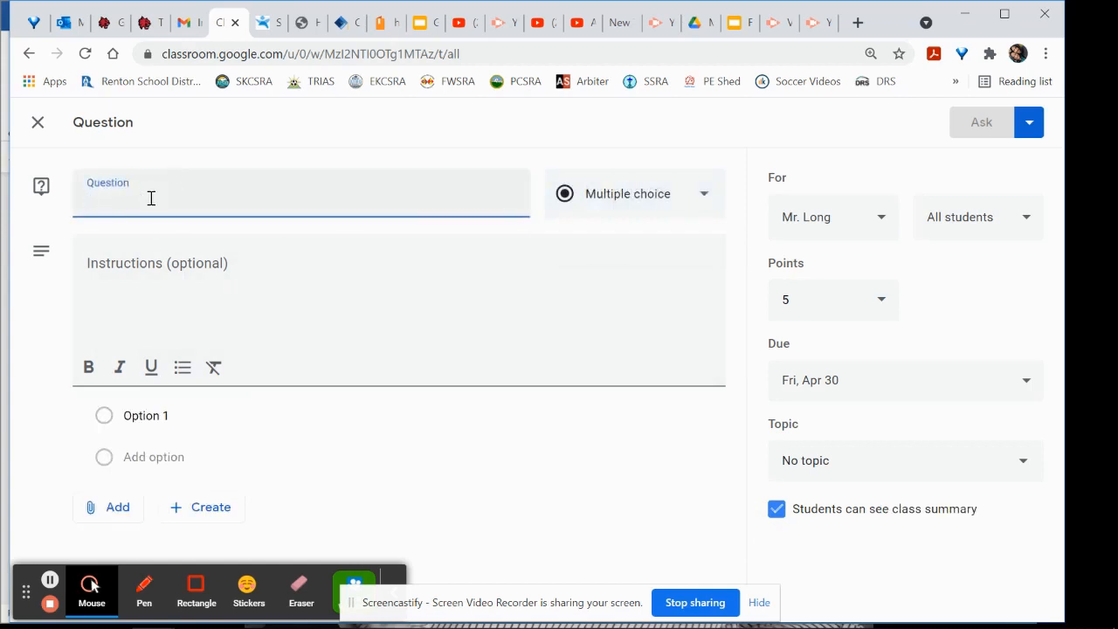
type("Which foot")
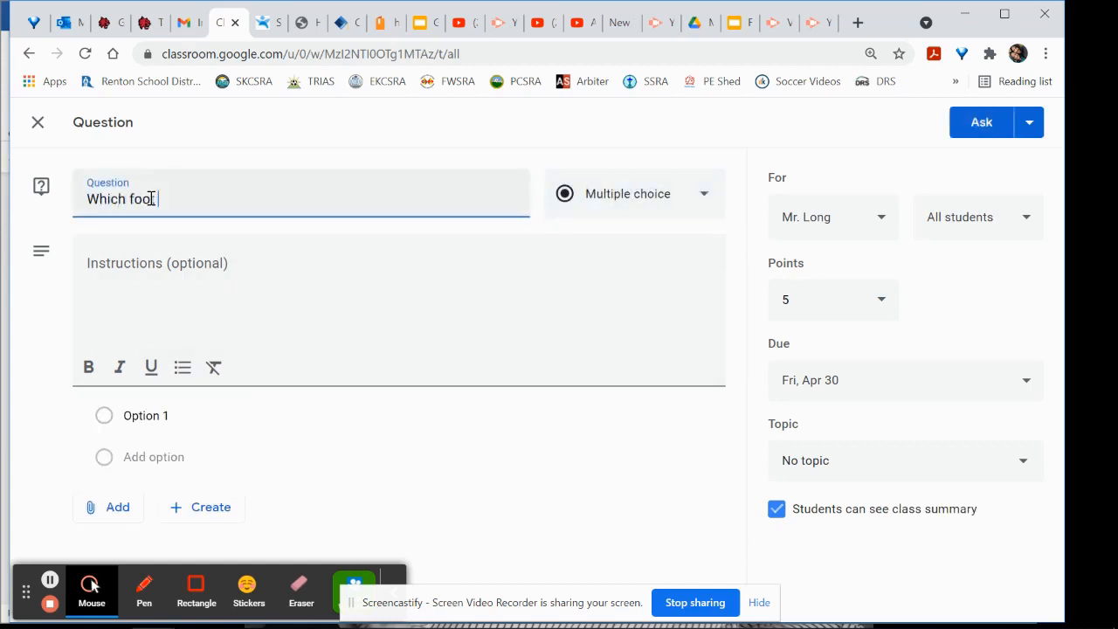
type(" do you step with in a for")
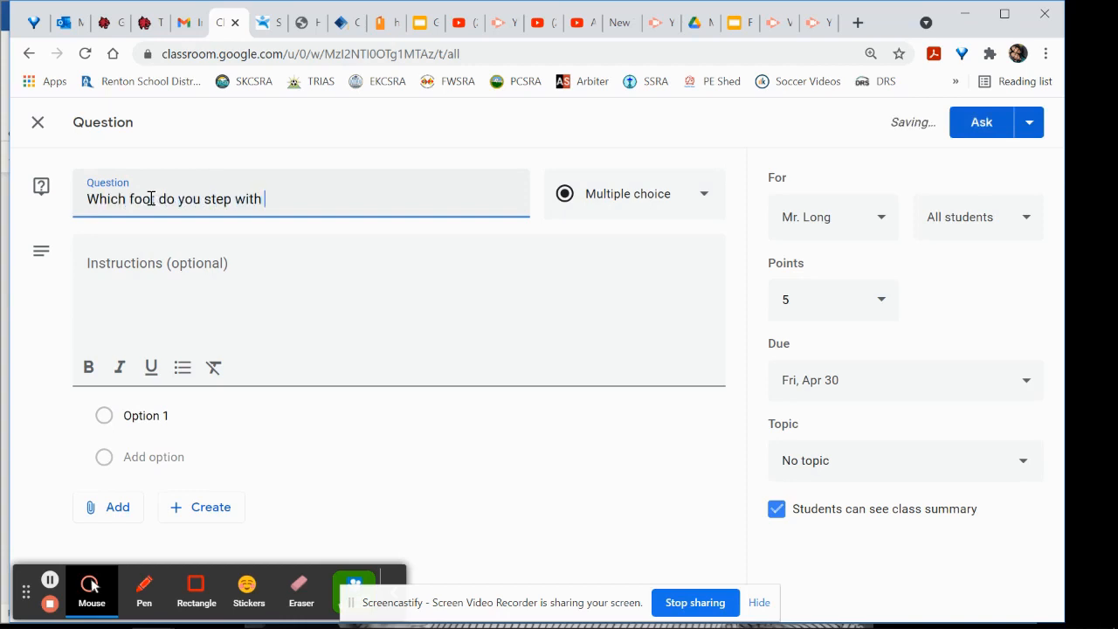
type("eha")
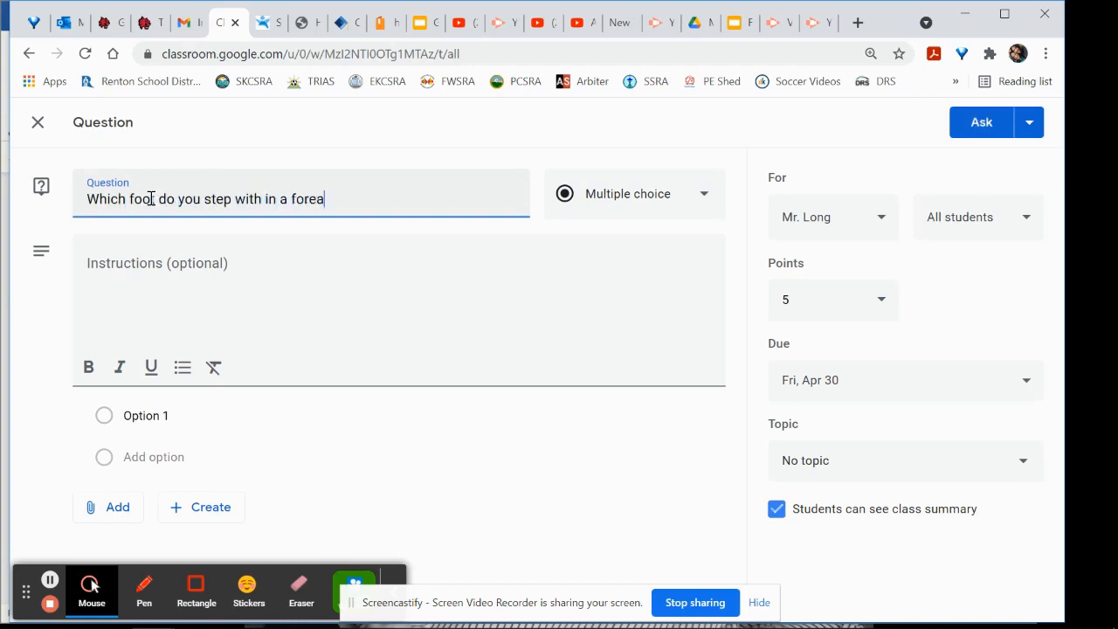
key("BackSpace")
type("hand")
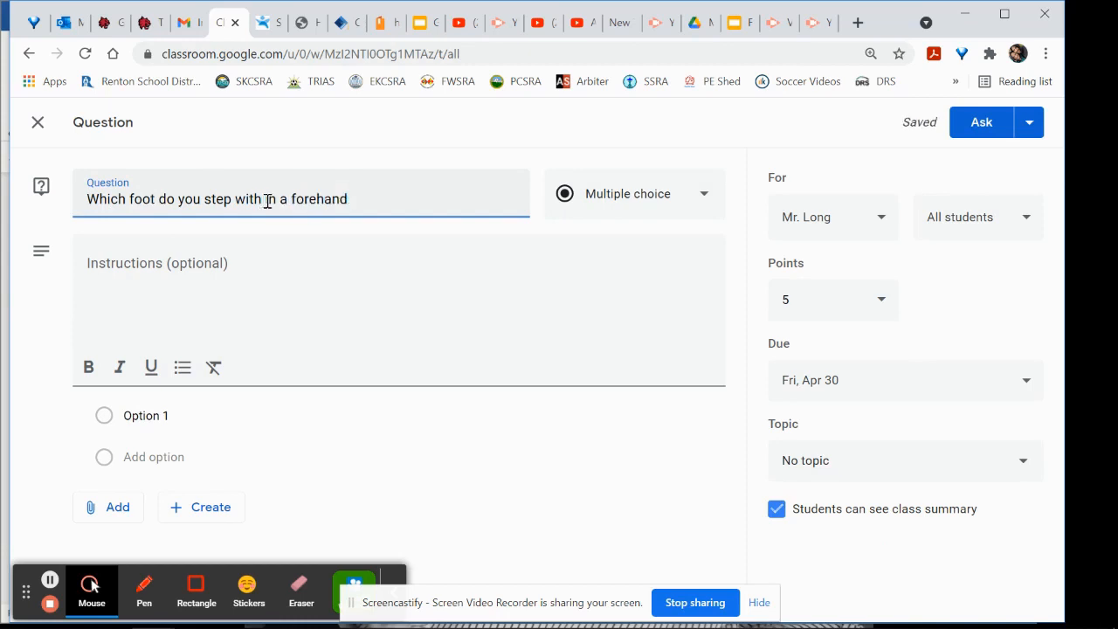
left_click_drag(265, 200, 284, 201)
type("during a")
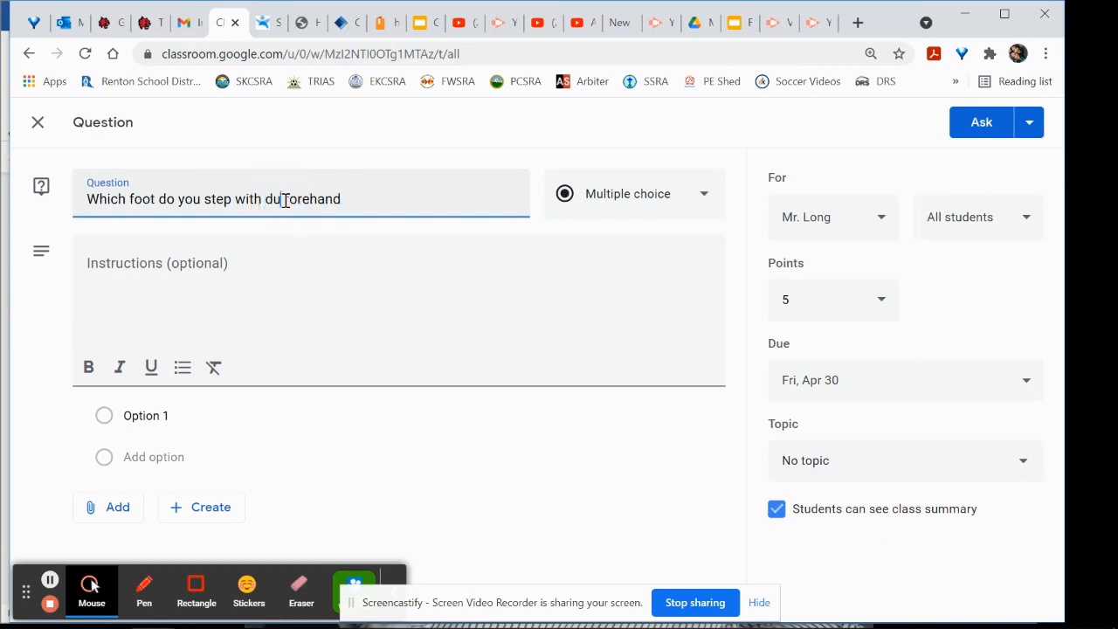
left_click(417, 197)
type("strike?")
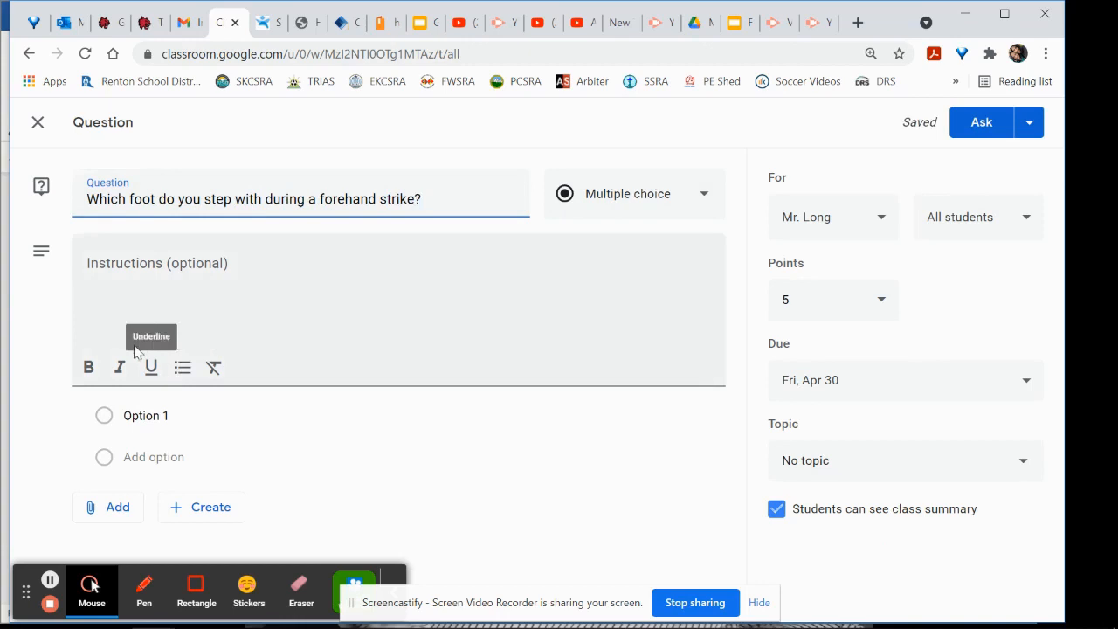
Fill in three answer options: "Same foot", "Opposite foot" and "Both feet".
left_click(145, 417)
type("Same foot")
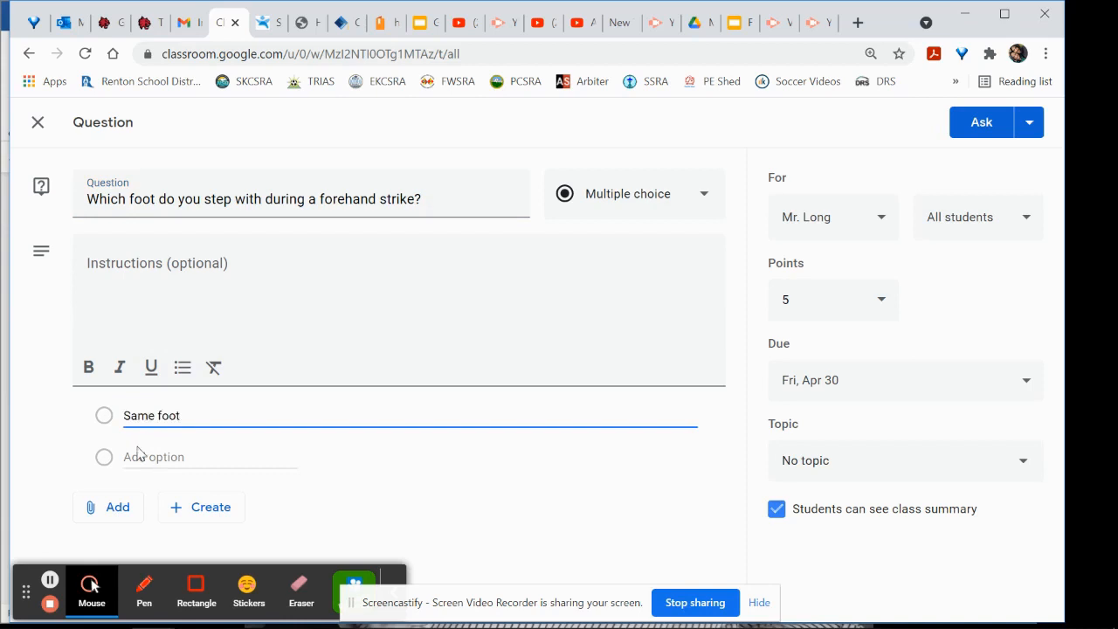
left_click(152, 456)
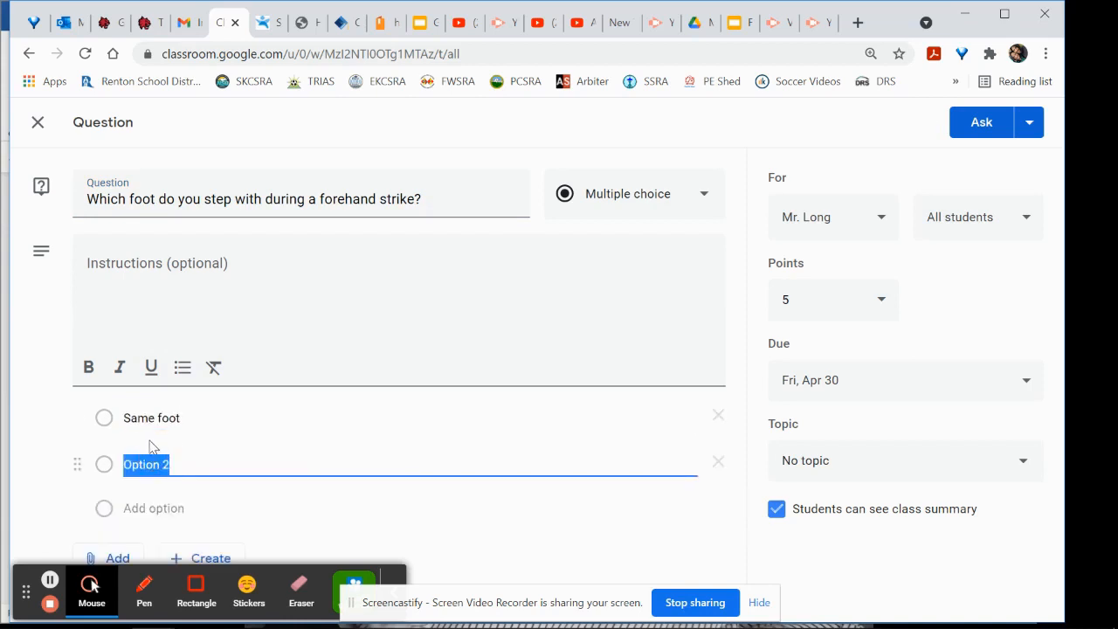
type("Opposite foot")
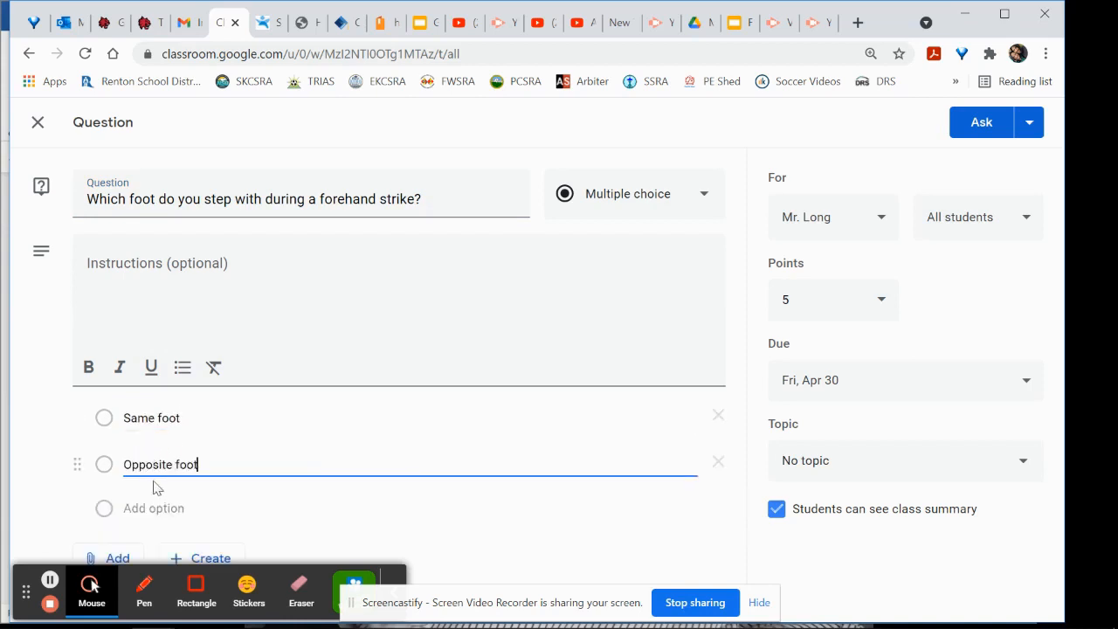
left_click(166, 509)
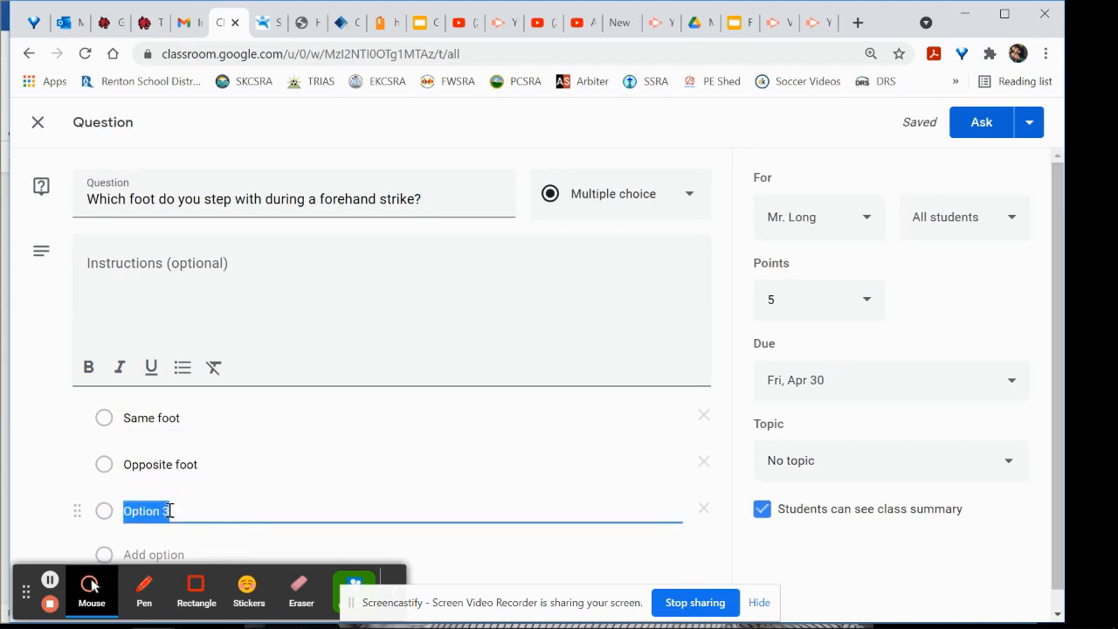
type("Both feet")
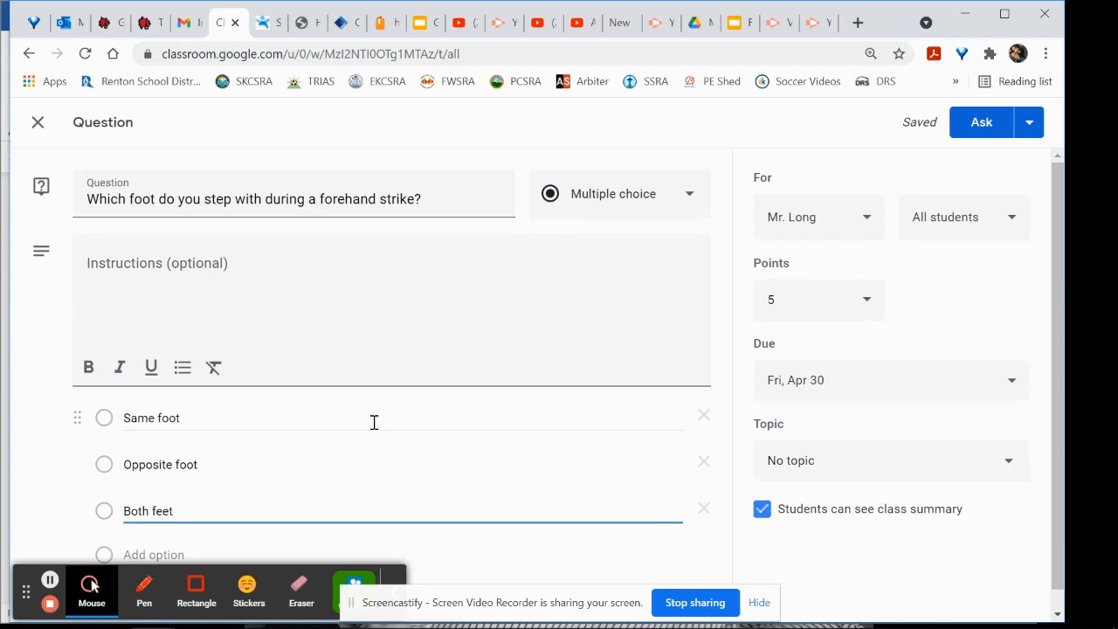
Post the finished forehand strike question to the class immediately instead of scheduling it or saving a draft.
scroll(308, 332, "down", 1)
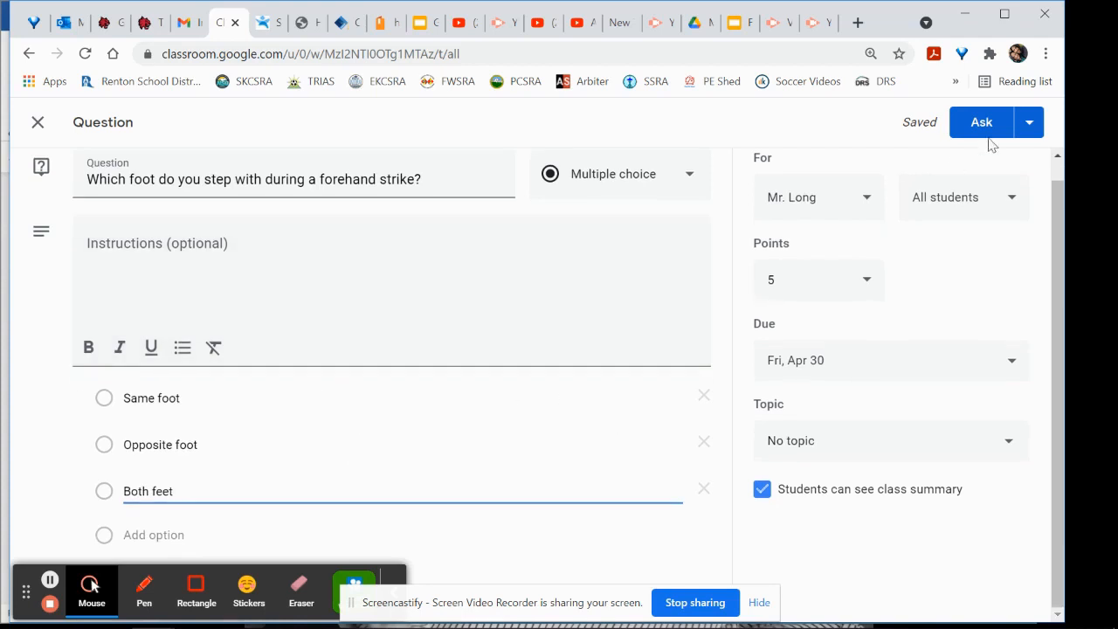
left_click(1031, 125)
left_click(758, 131)
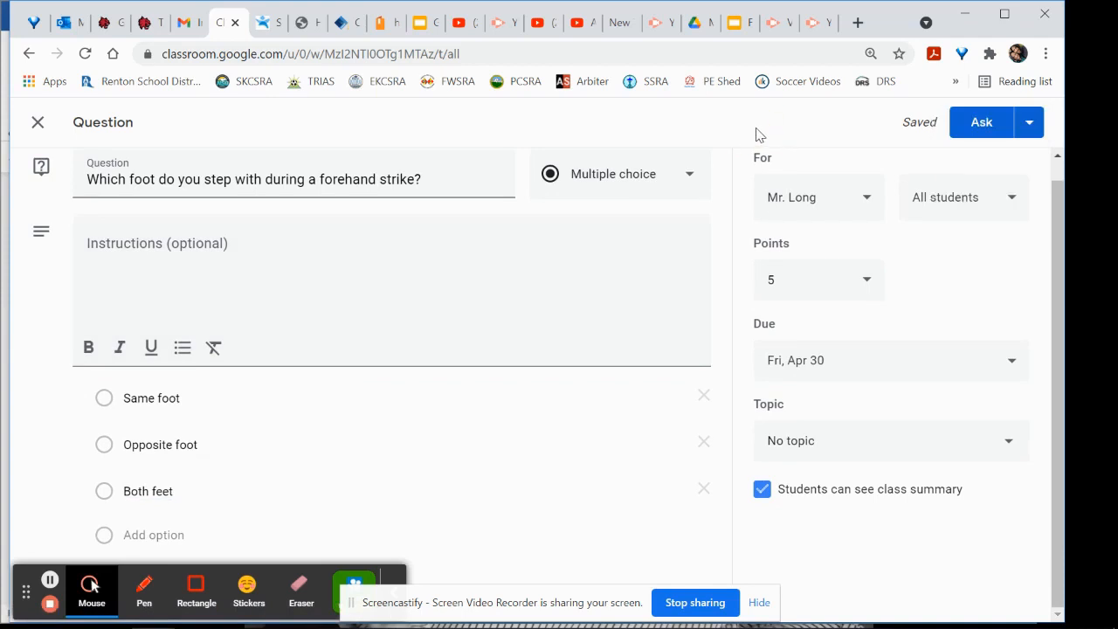
left_click(1025, 125)
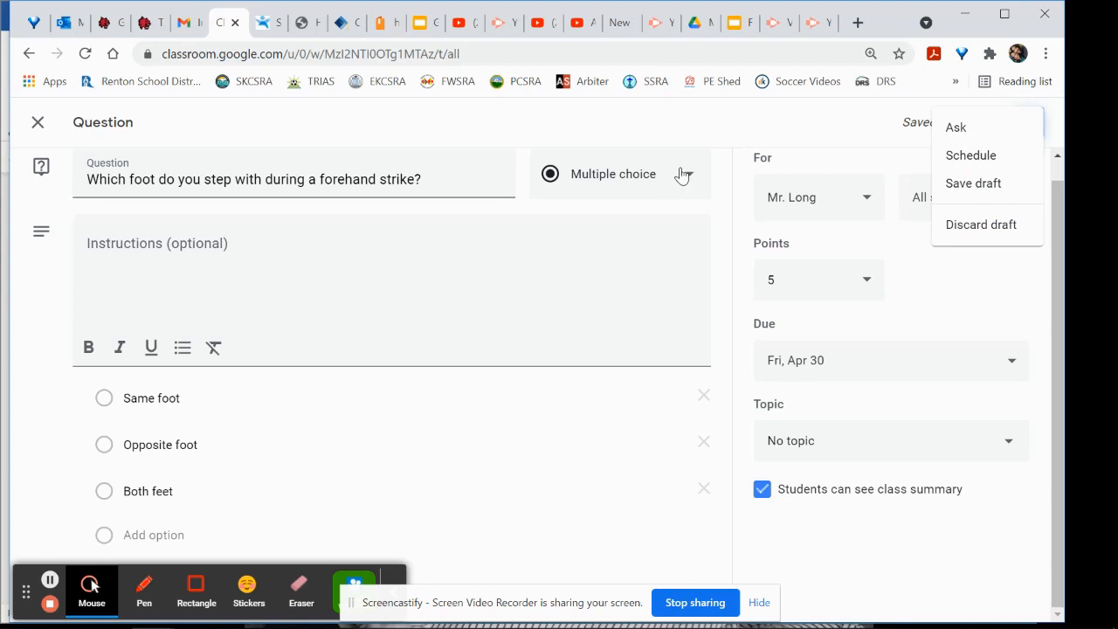
left_click(976, 129)
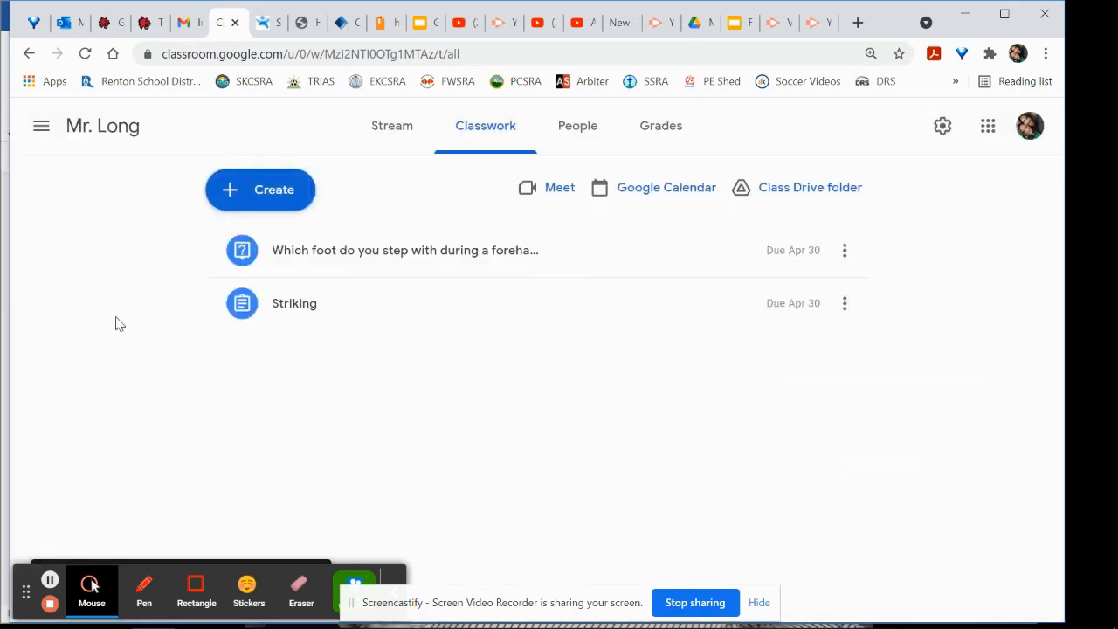
View the class stream and look over the posts for the new question and the Striking assignment.
left_click(364, 136)
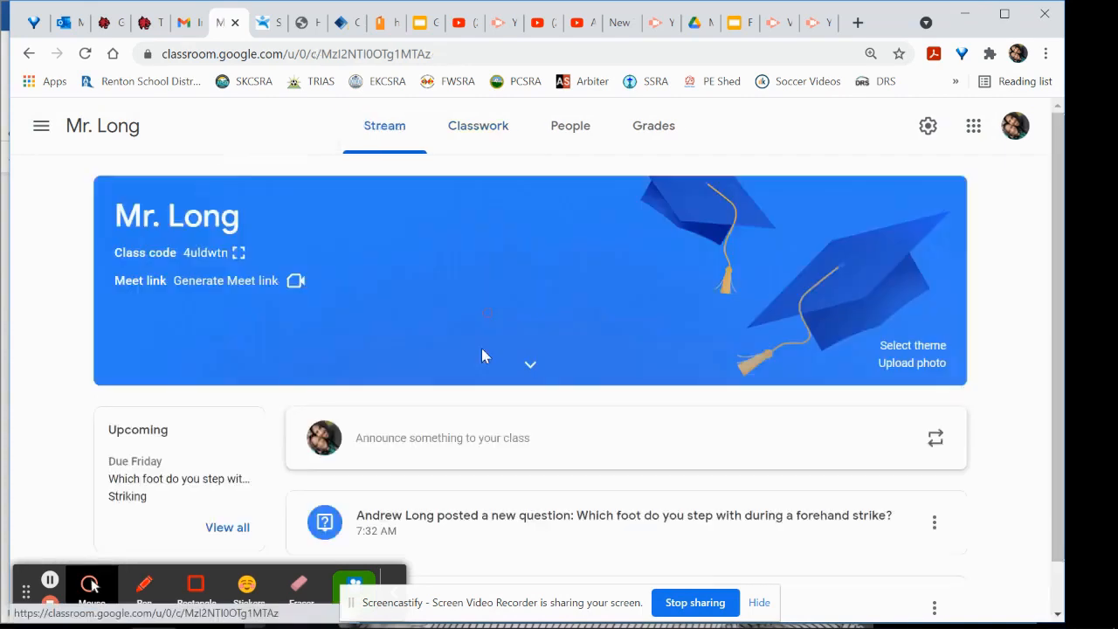
scroll(350, 529, "down", 1)
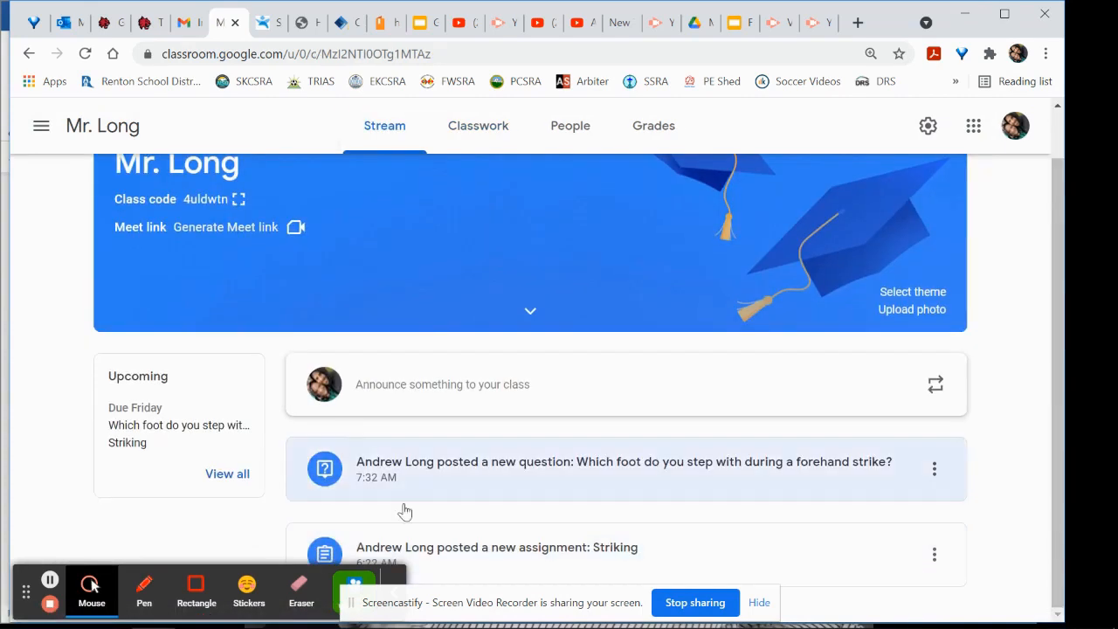
scroll(419, 524, "up", 1)
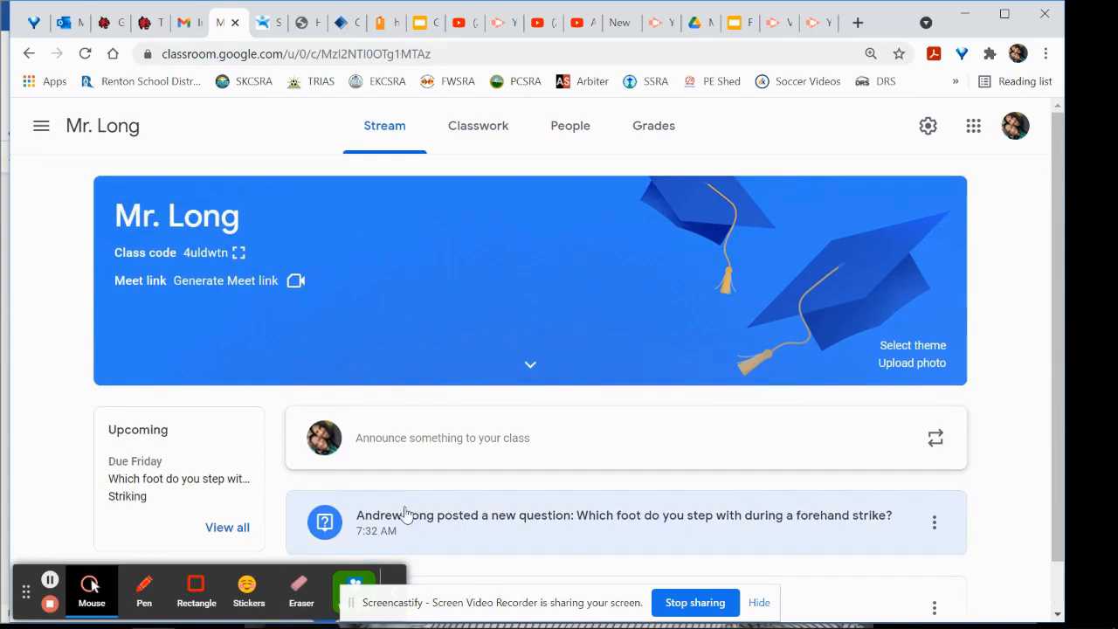
scroll(466, 270, "down", 1)
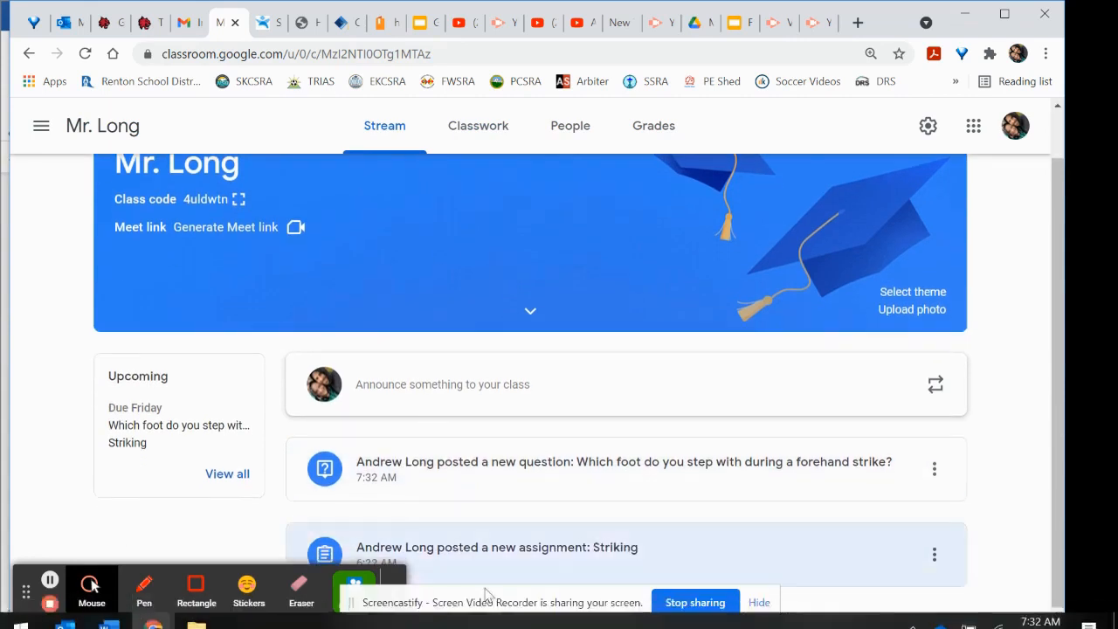
scroll(415, 318, "up", 1)
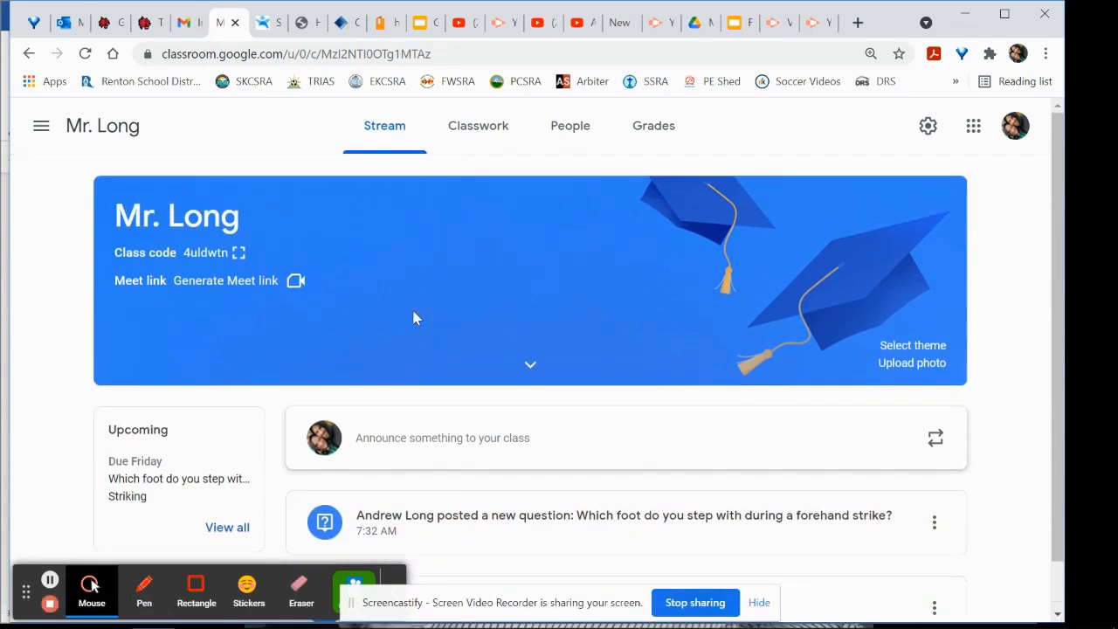